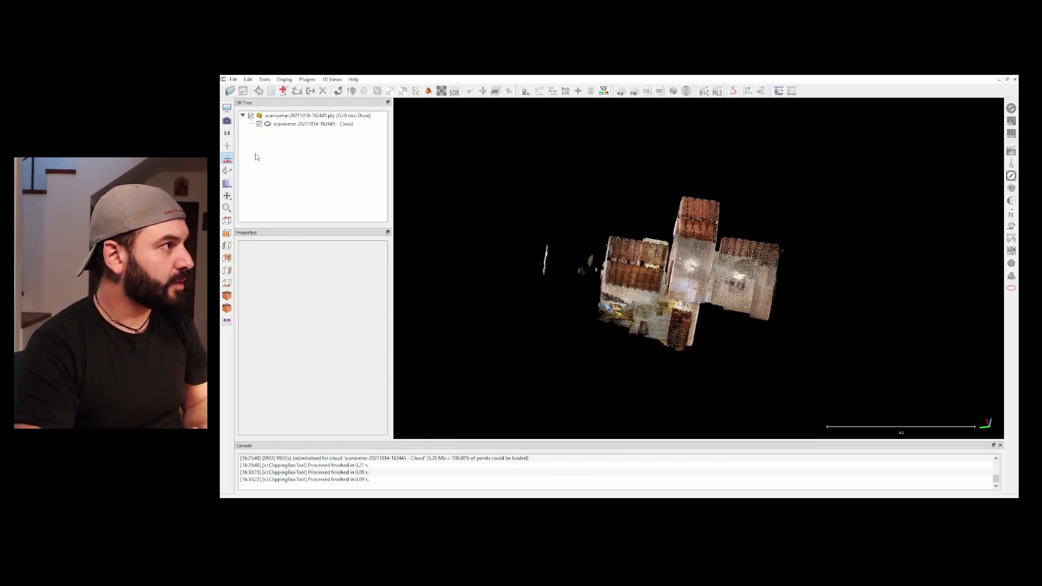
click(261, 124)
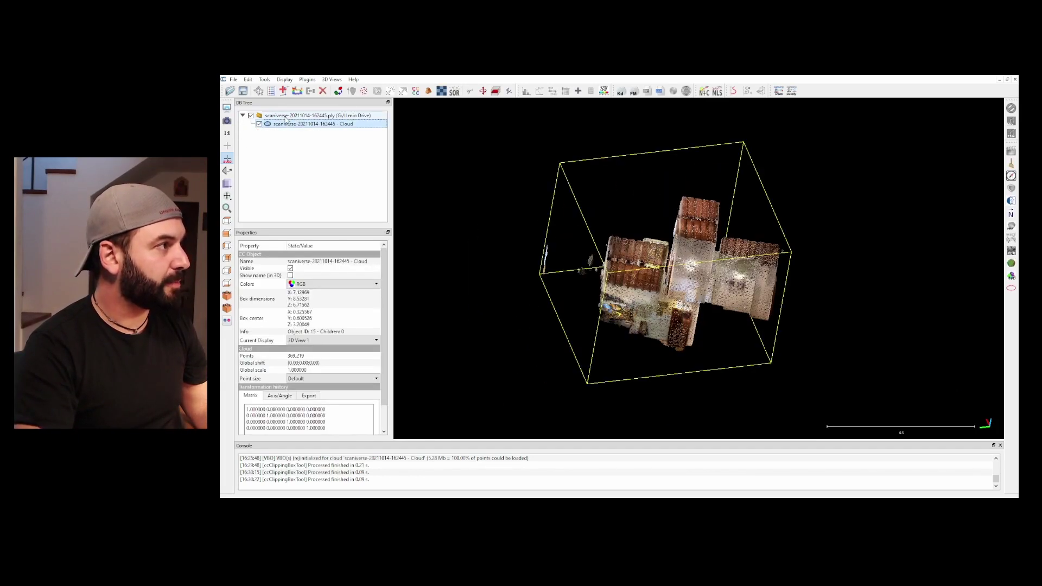
drag(704, 286, 643, 212)
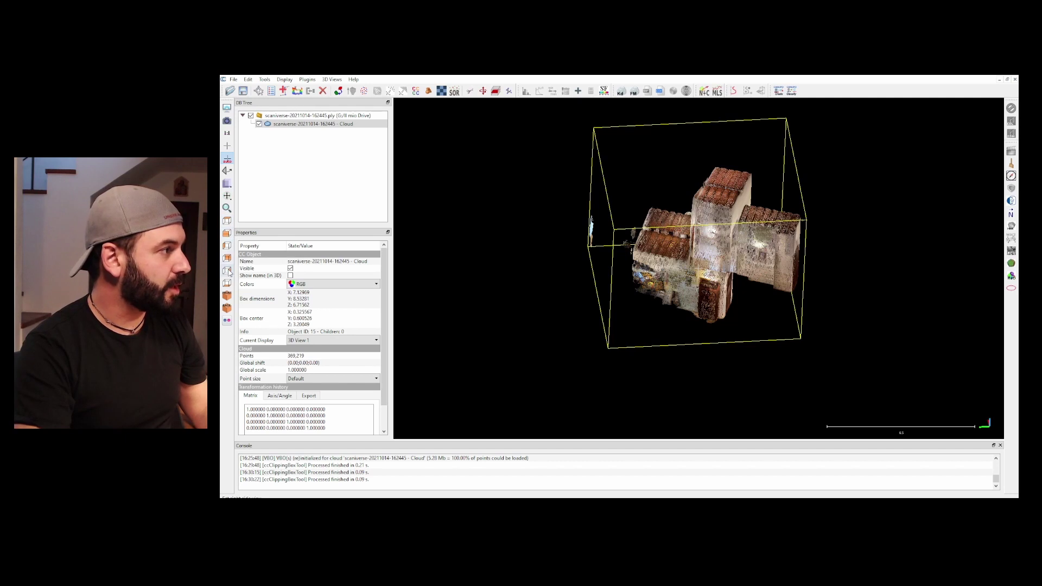
click(228, 222)
click(656, 363)
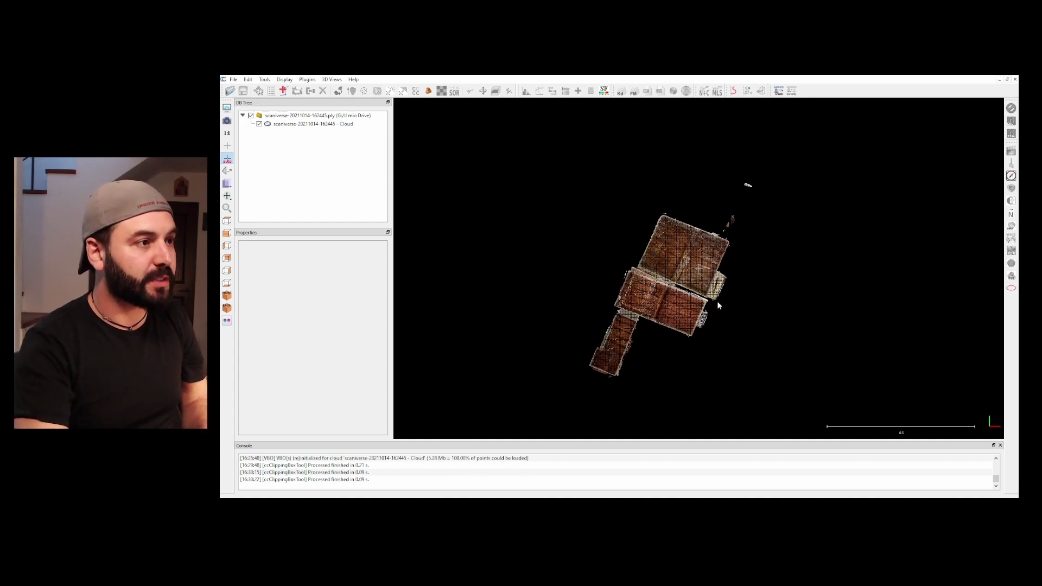
scroll(717, 301, up, 5)
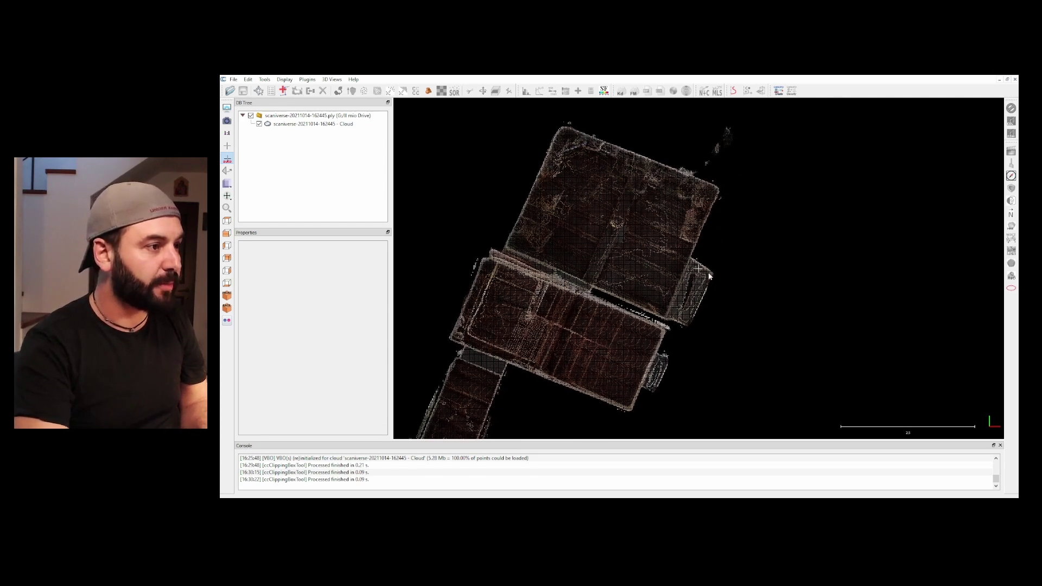
scroll(709, 277, down, 3)
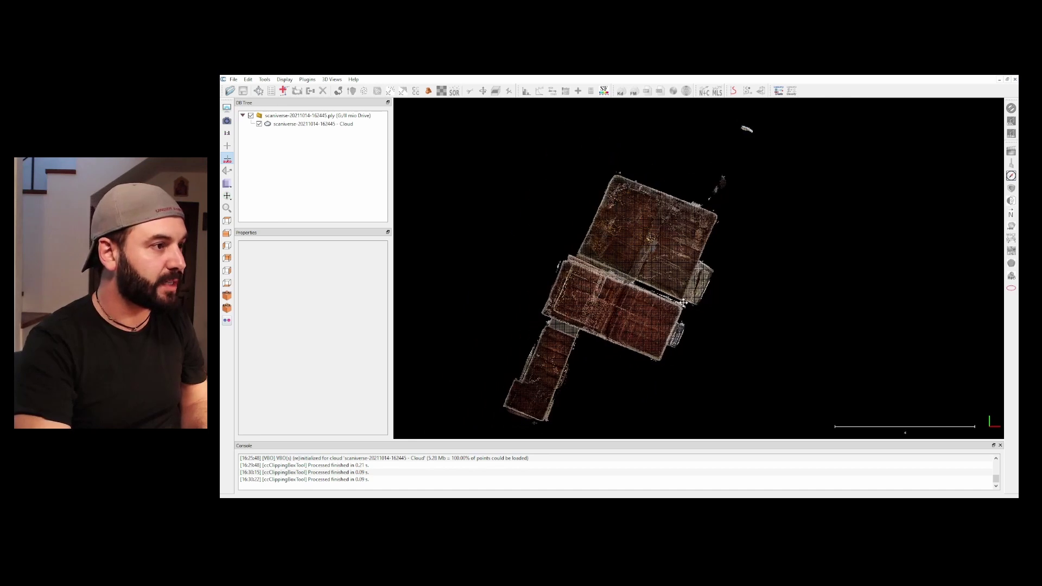
click(291, 124)
click(455, 91)
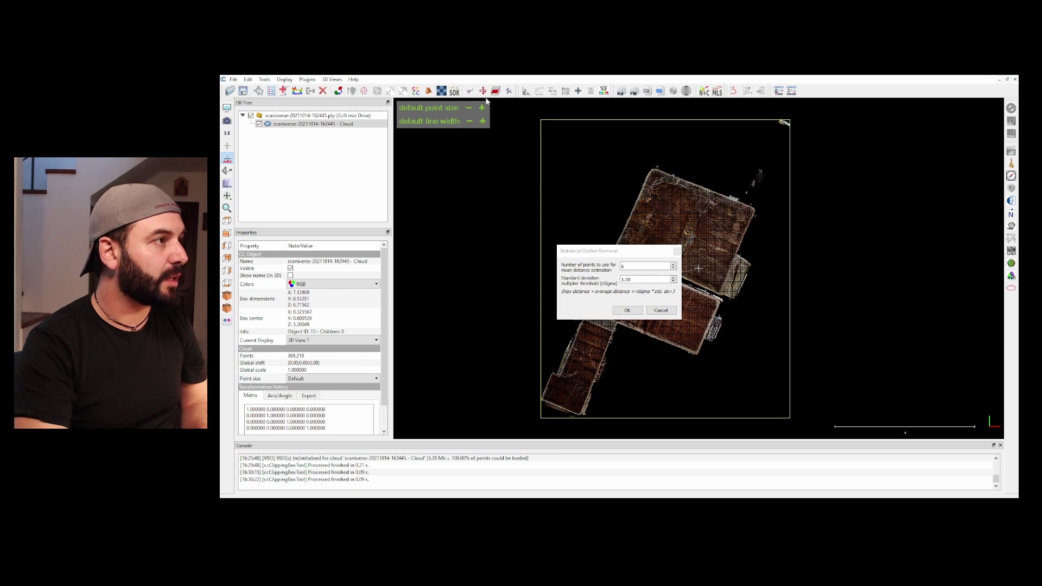
click(627, 310)
scroll(679, 261, up, 3)
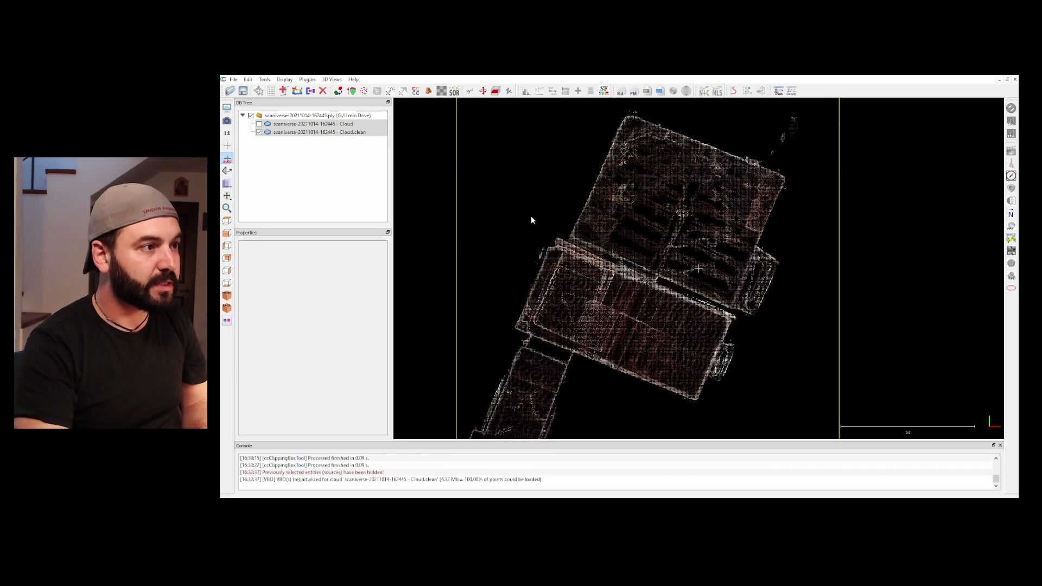
scroll(733, 157, down, 2)
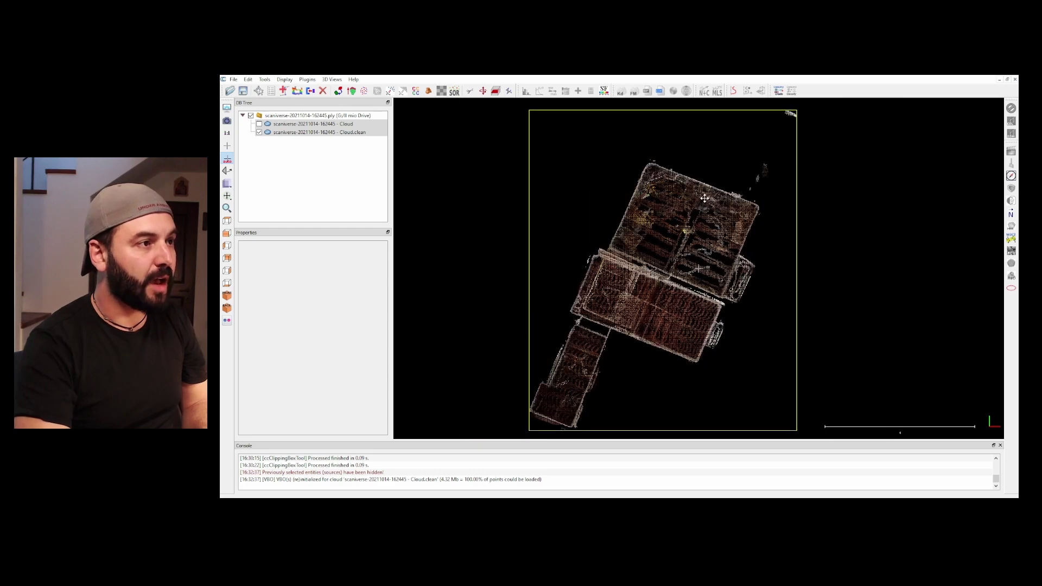
Step: Select only the cleaned cloud and increase the point size to 2
click(333, 133)
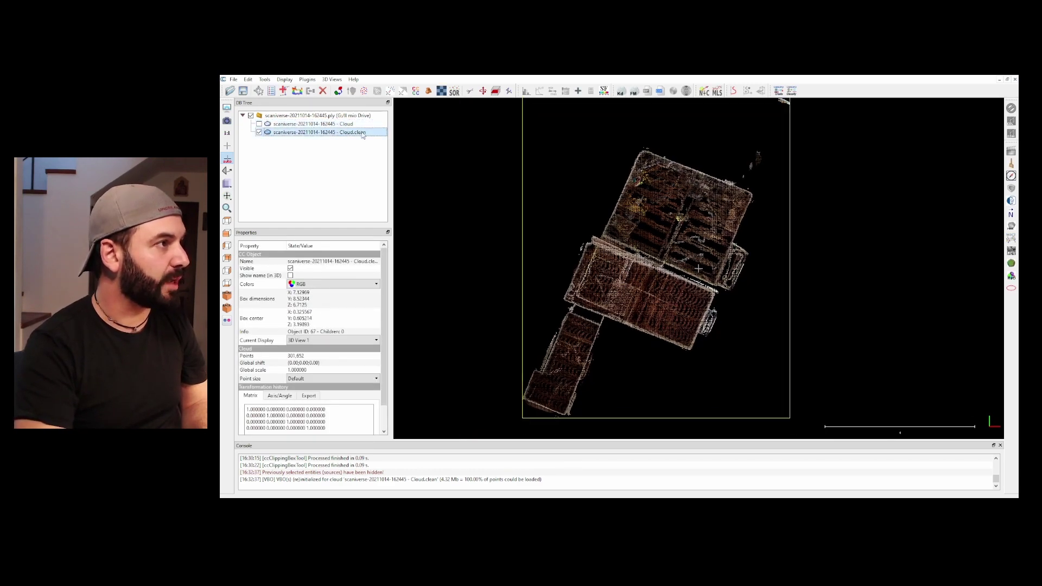
scroll(730, 183, up, 5)
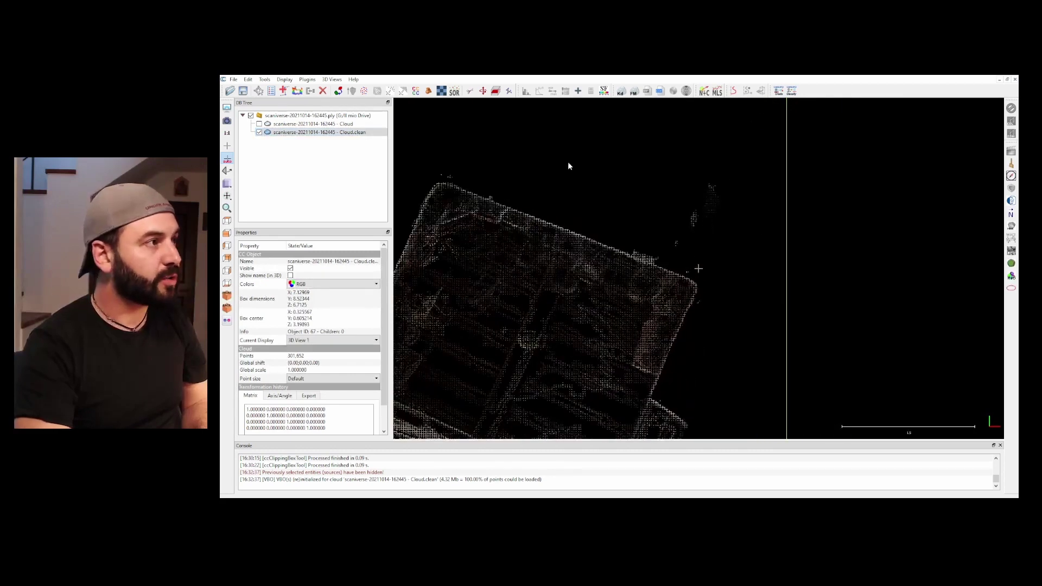
ctrl+scroll(685, 252, up, 1)
mouse_move(432, 110)
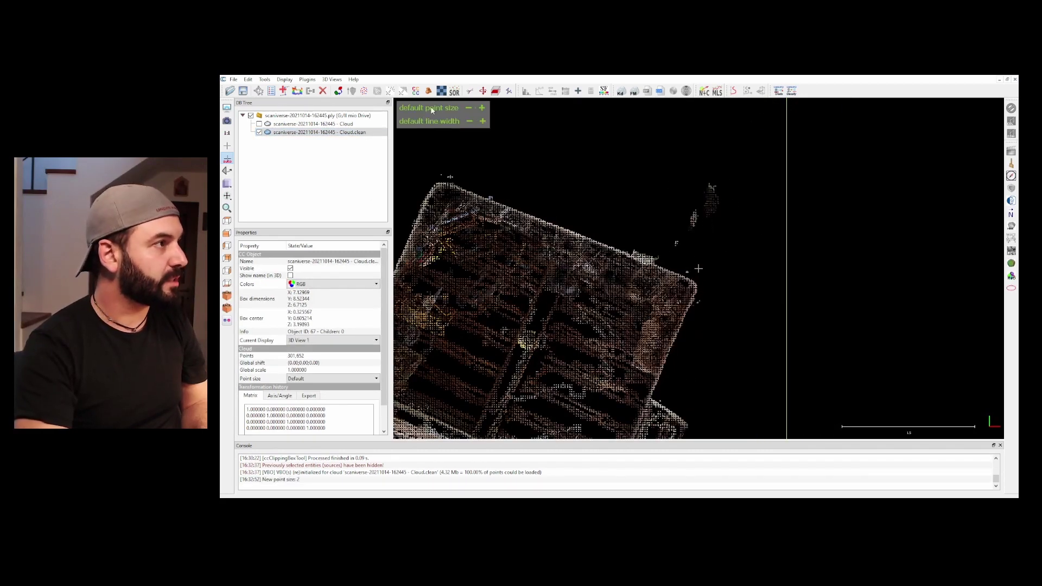
Step: Segment out the stray points beyond the large room's corner with a polygon around them and delete the hidden points
click(470, 91)
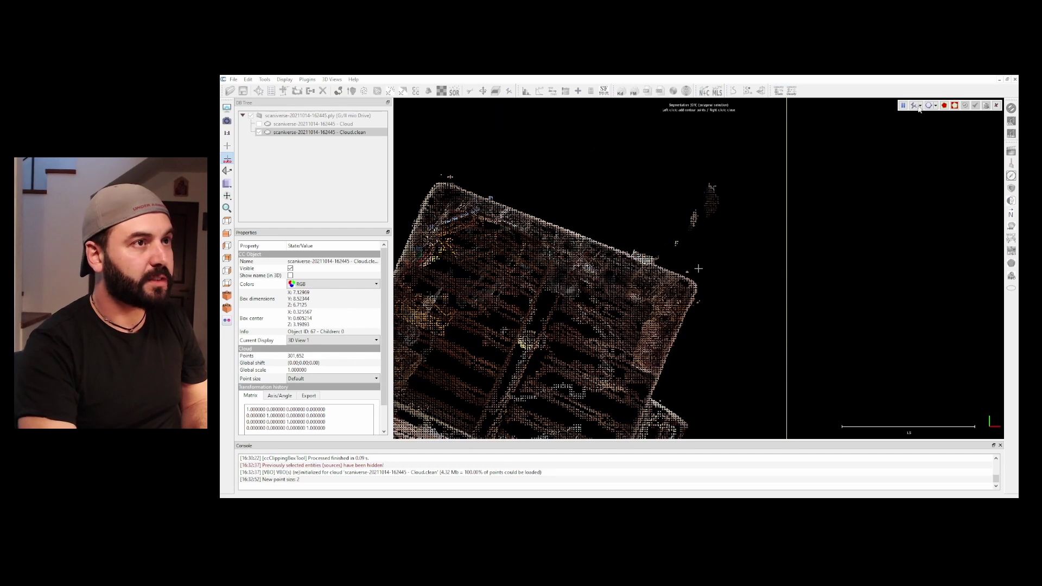
click(670, 258)
click(767, 260)
click(768, 152)
click(651, 151)
right_click(651, 150)
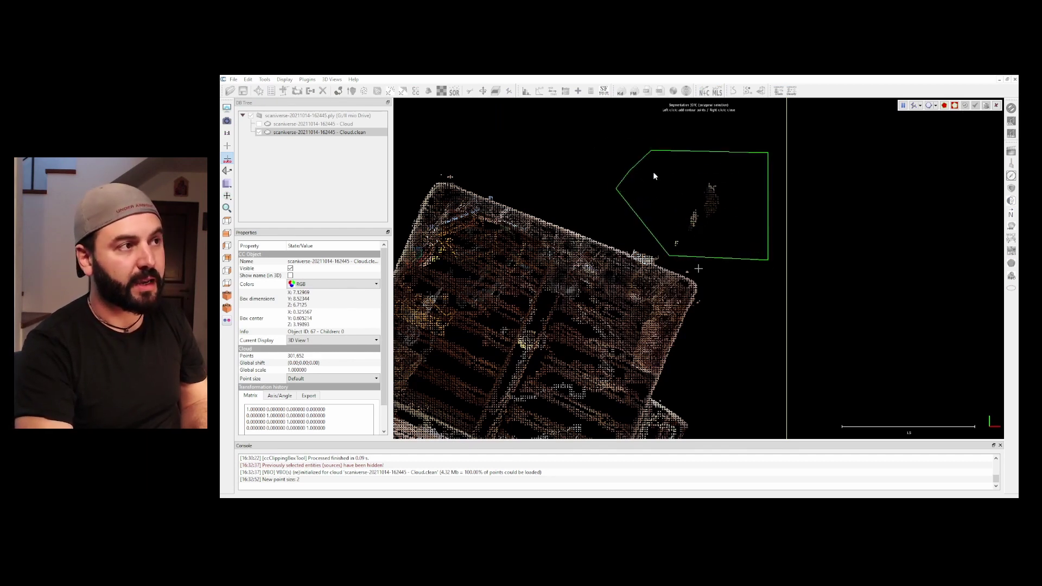
right_click(588, 140)
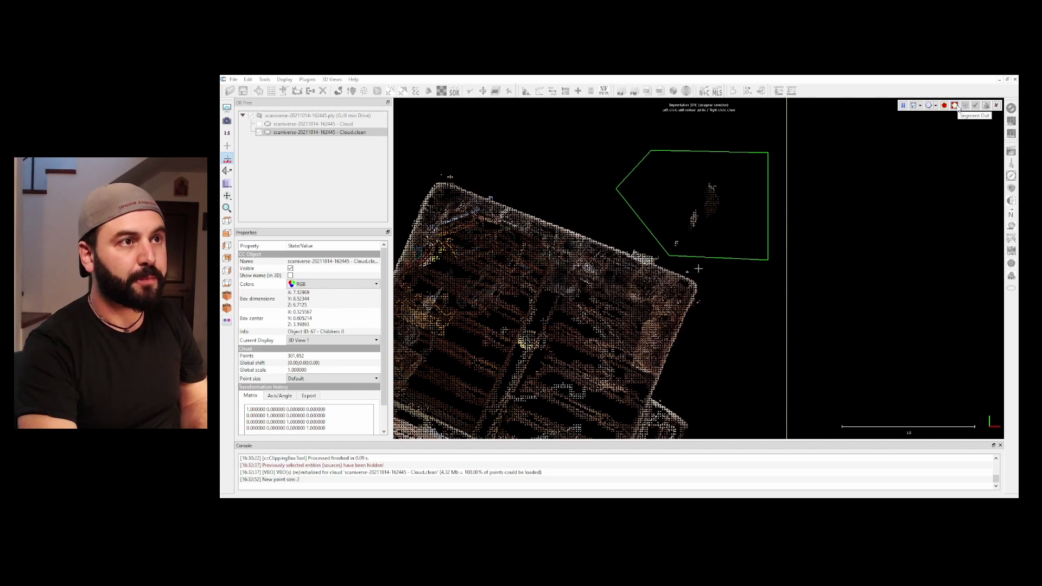
click(955, 105)
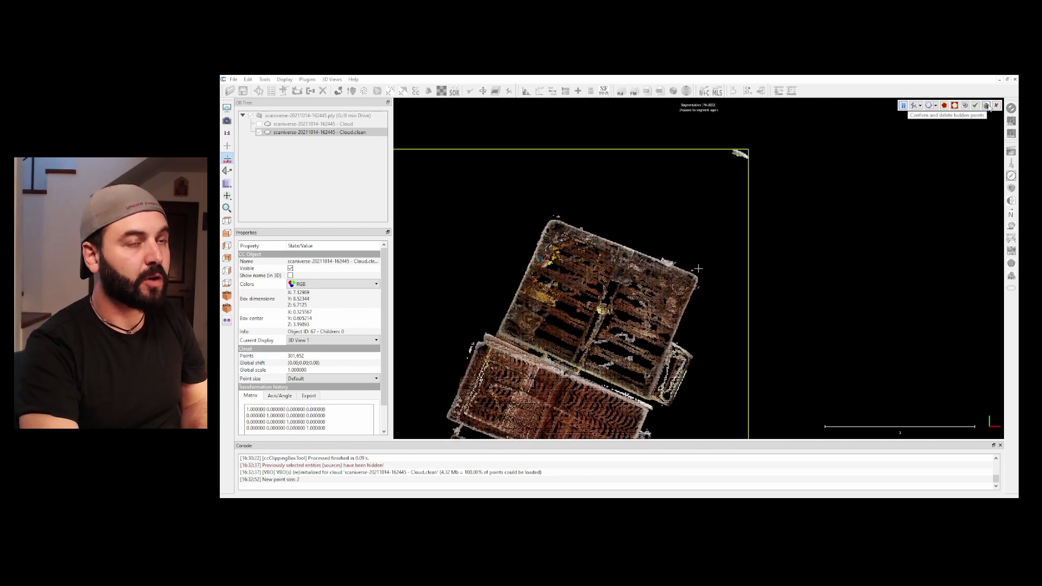
click(986, 105)
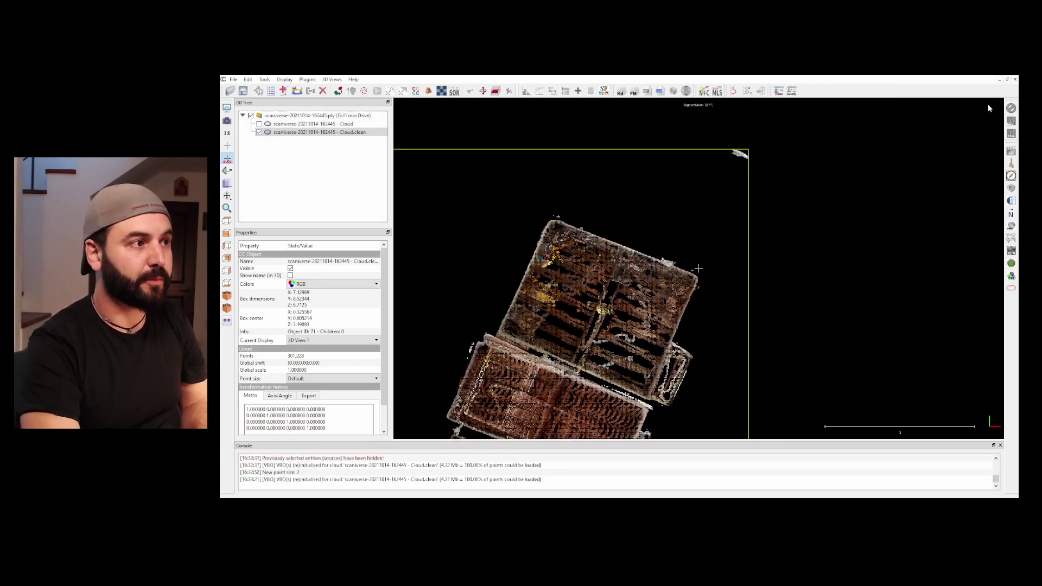
Step: Start a Cross Section on the cleaned cloud and lower the clipping box's upper face to cut away the top of the building
scroll(638, 354, down, 5)
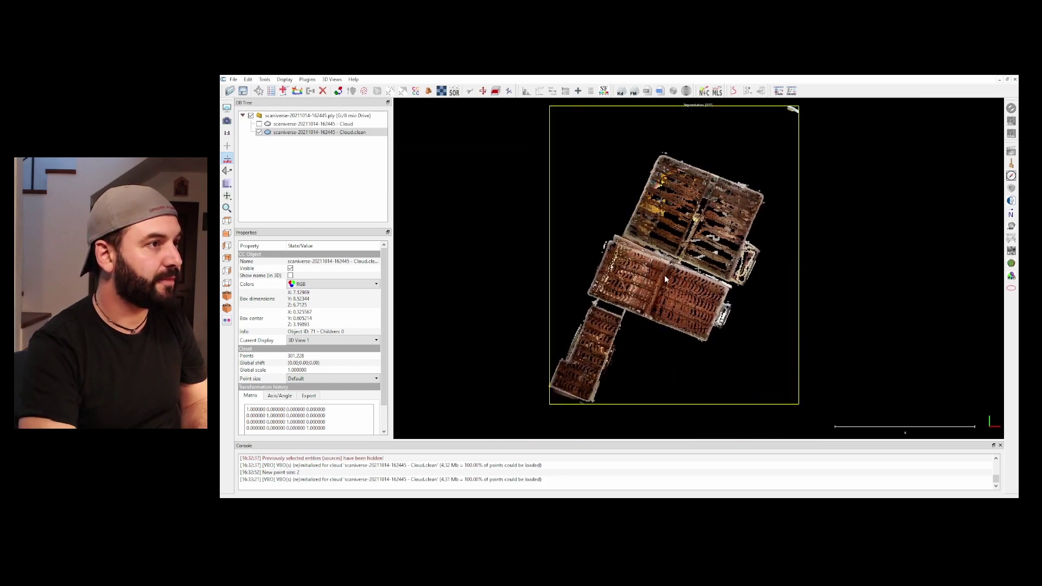
scroll(673, 300, up, 2)
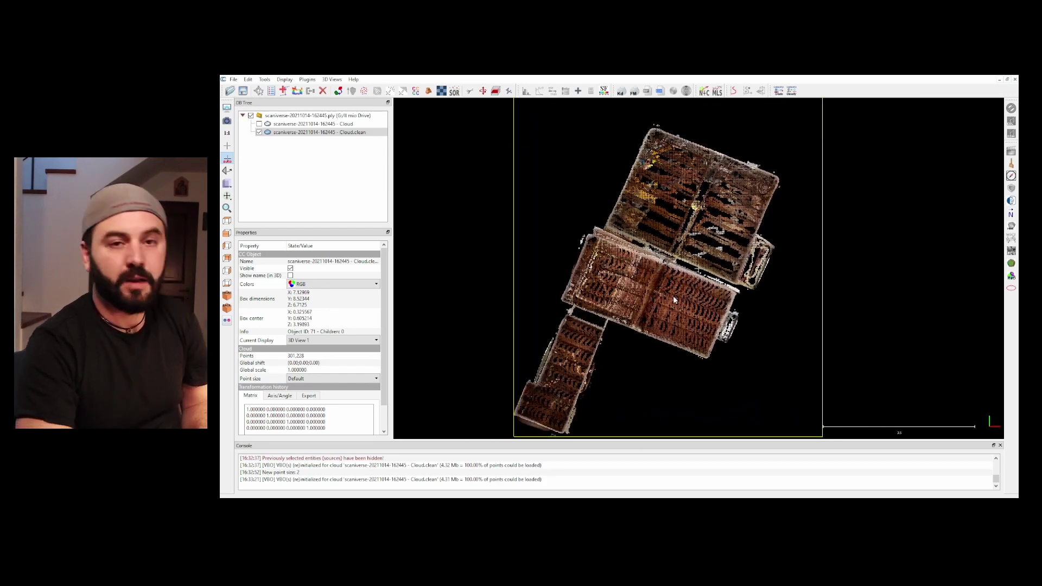
drag(417, 277, 528, 247)
mouse_move(490, 97)
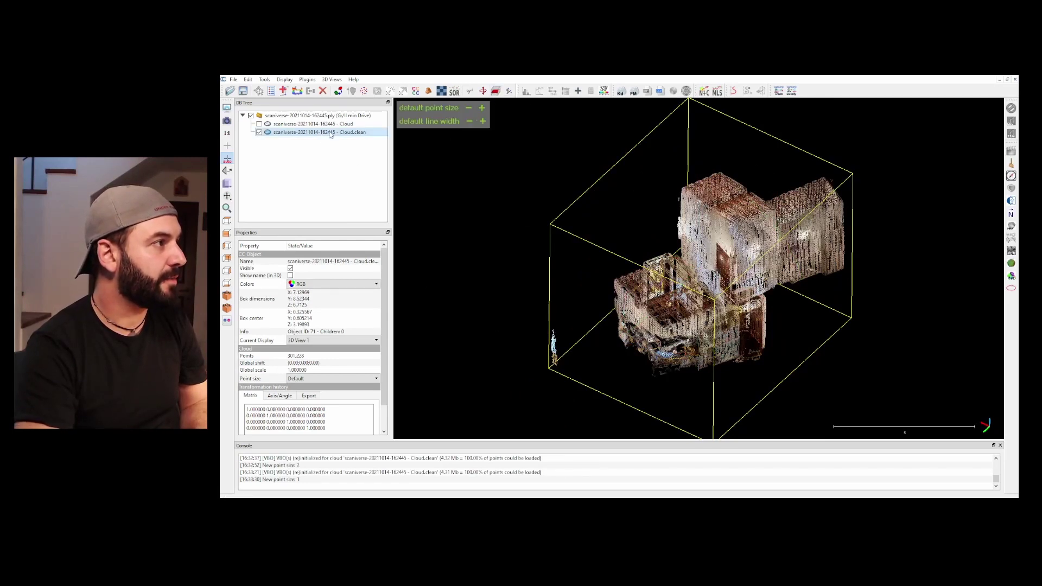
click(495, 92)
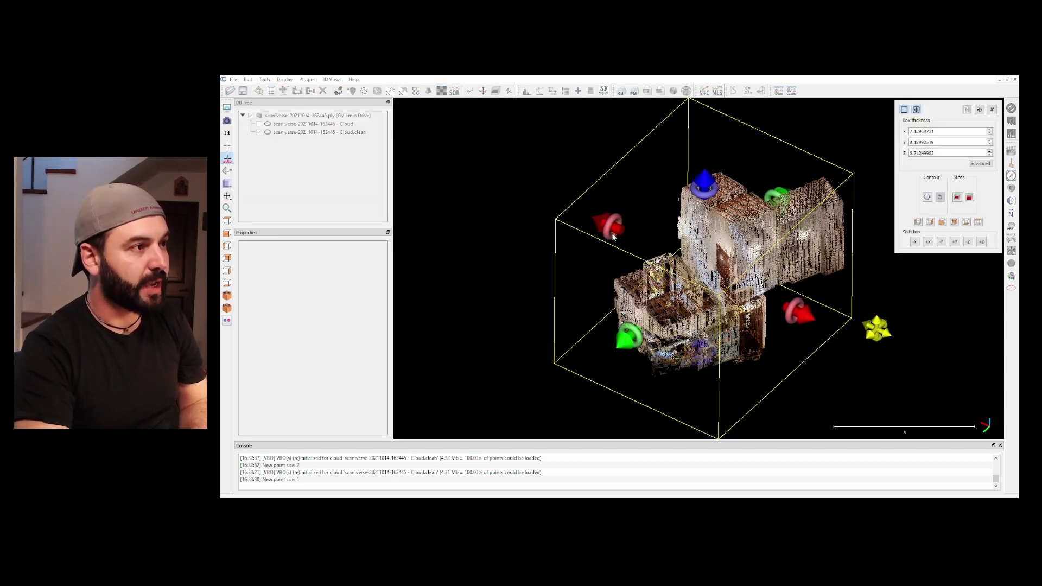
scroll(723, 168, up, 2)
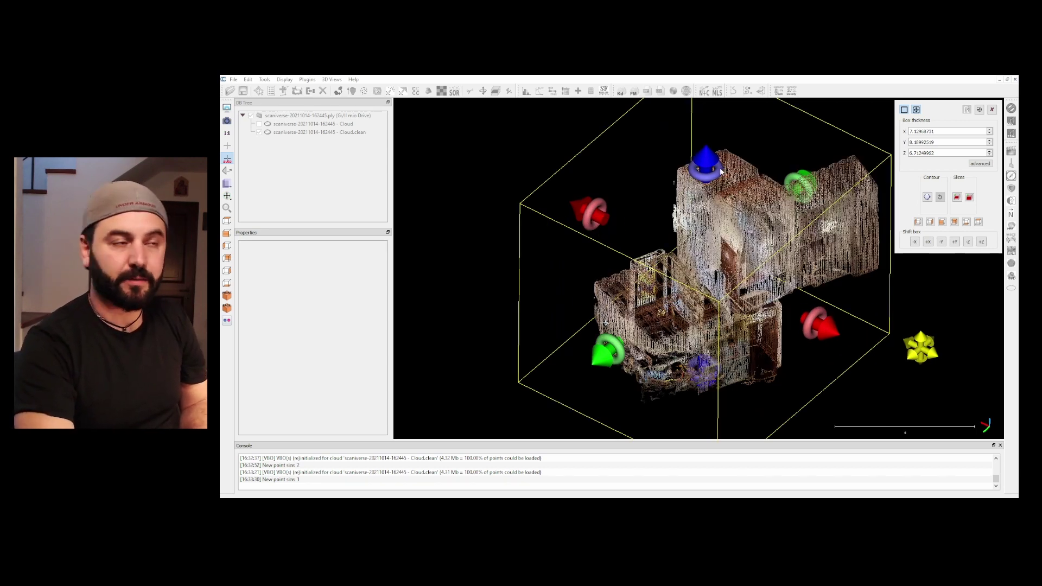
drag(721, 173, 711, 404)
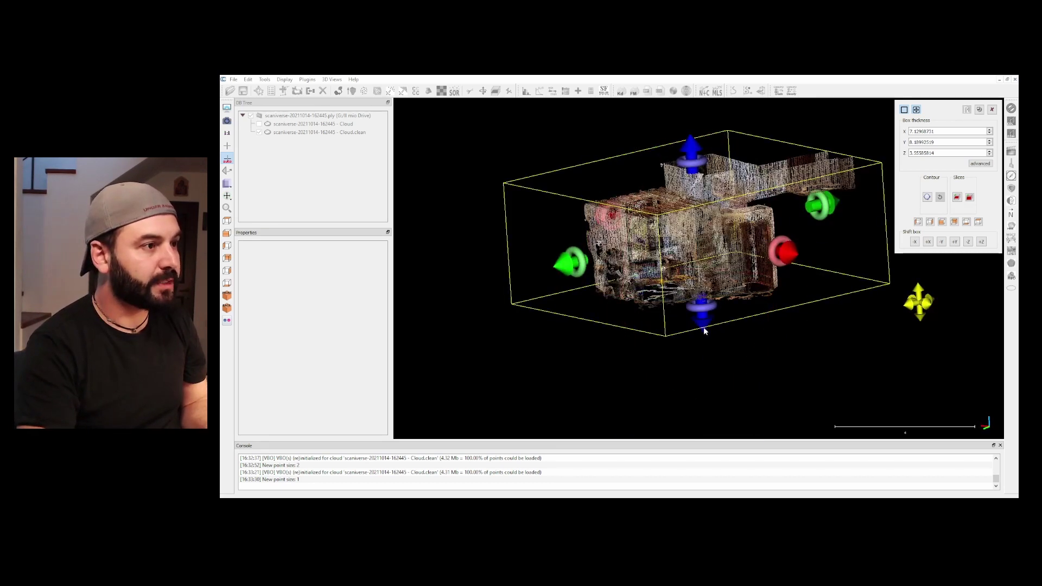
Step: Raise the clipping box's lower face to leave a slice about 0.06 thick in Z, and extend the box in Y past the corridor's end
drag(703, 330, 706, 304)
scroll(707, 304, up, 3)
right_drag(735, 369, 702, 320)
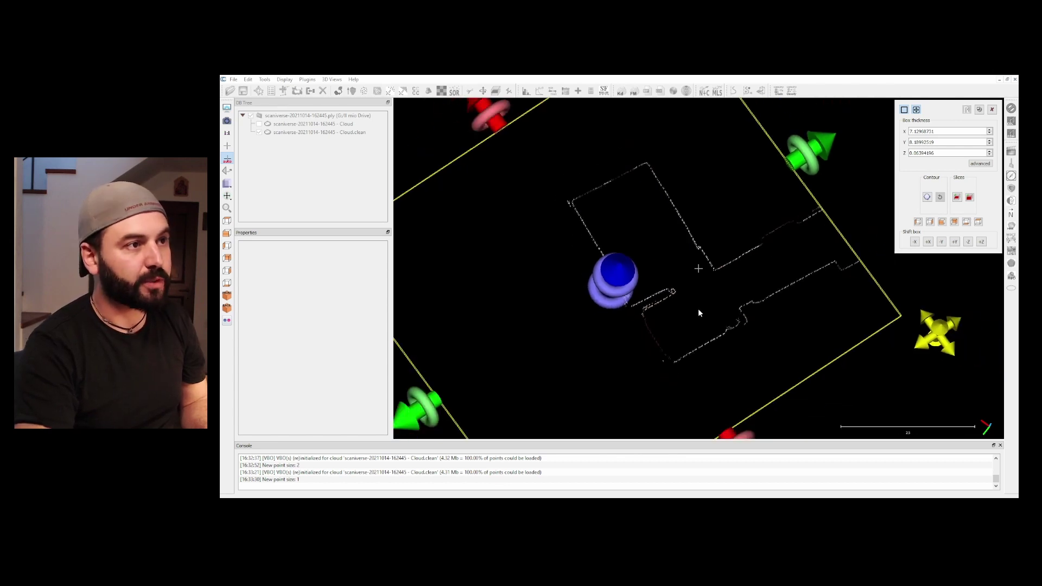
scroll(698, 313, down, 3)
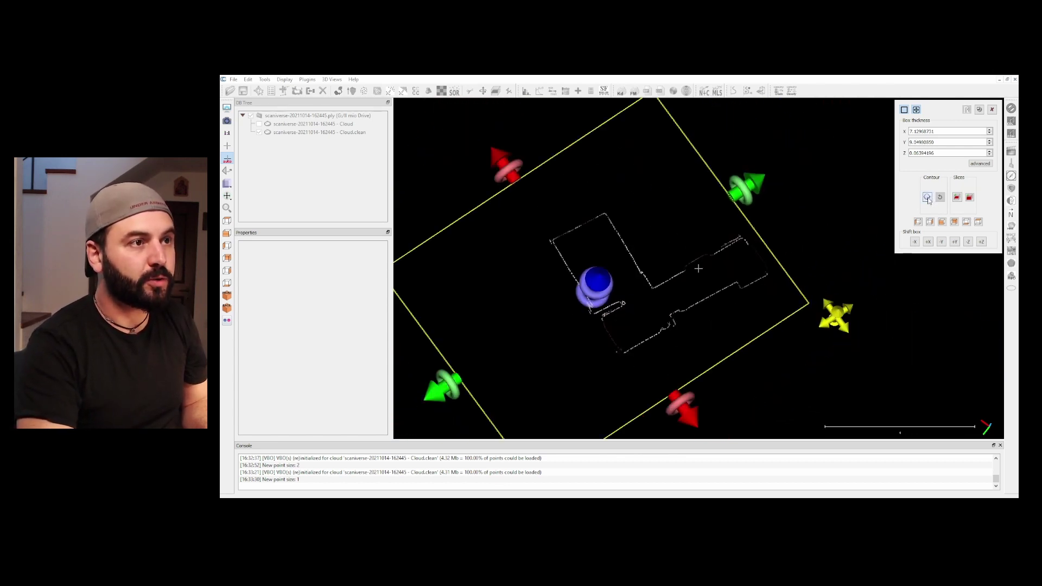
Step: Extract the slice's contour with Z as the flat dimension and splitting on longer edges turned off
click(927, 197)
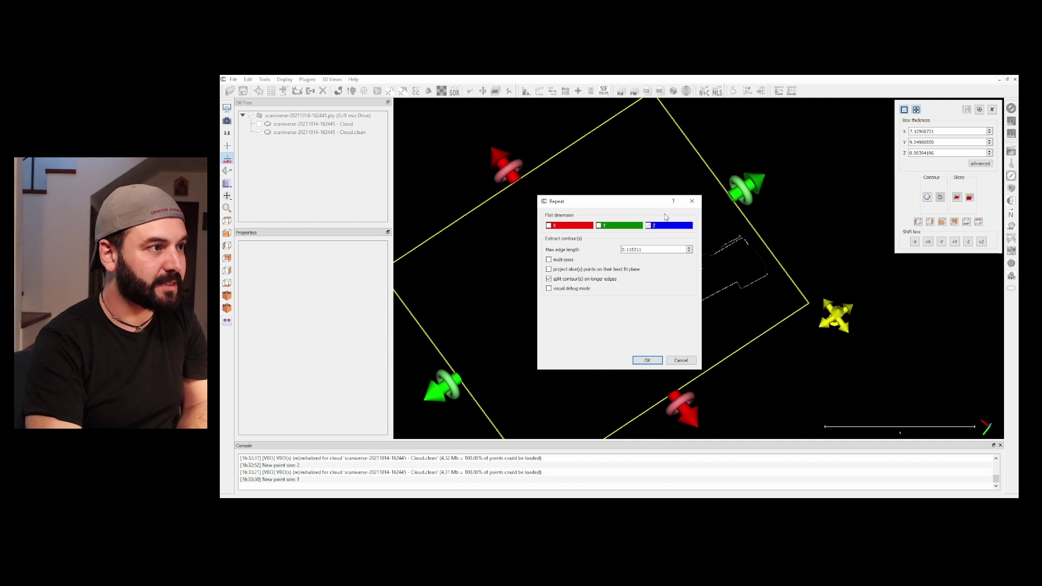
click(559, 279)
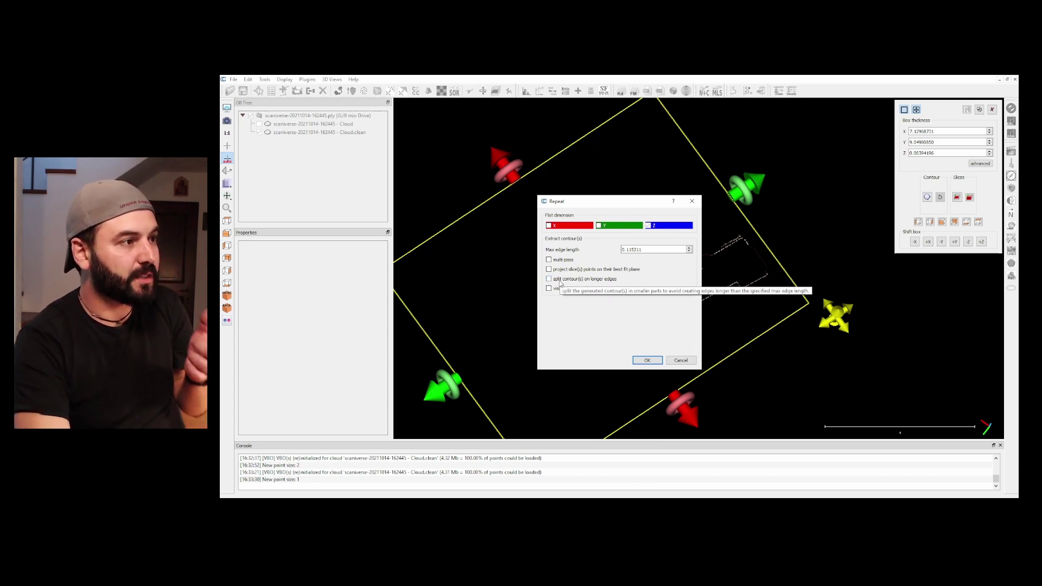
click(648, 361)
drag(607, 209, 767, 241)
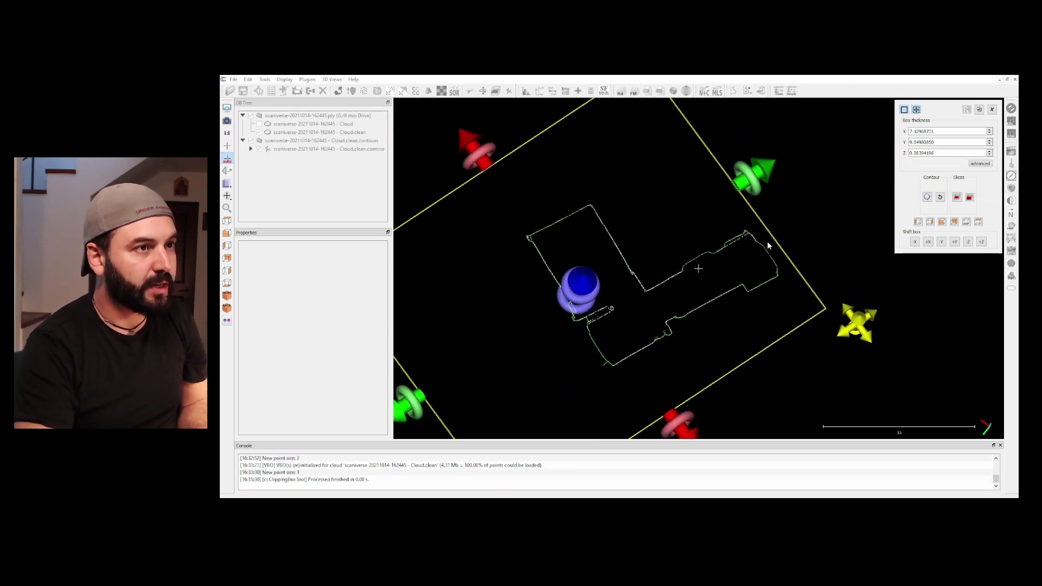
Step: Close the Cross Section tool, hide the cleaned cloud and select the extracted contour polyline
click(992, 110)
drag(570, 325, 700, 301)
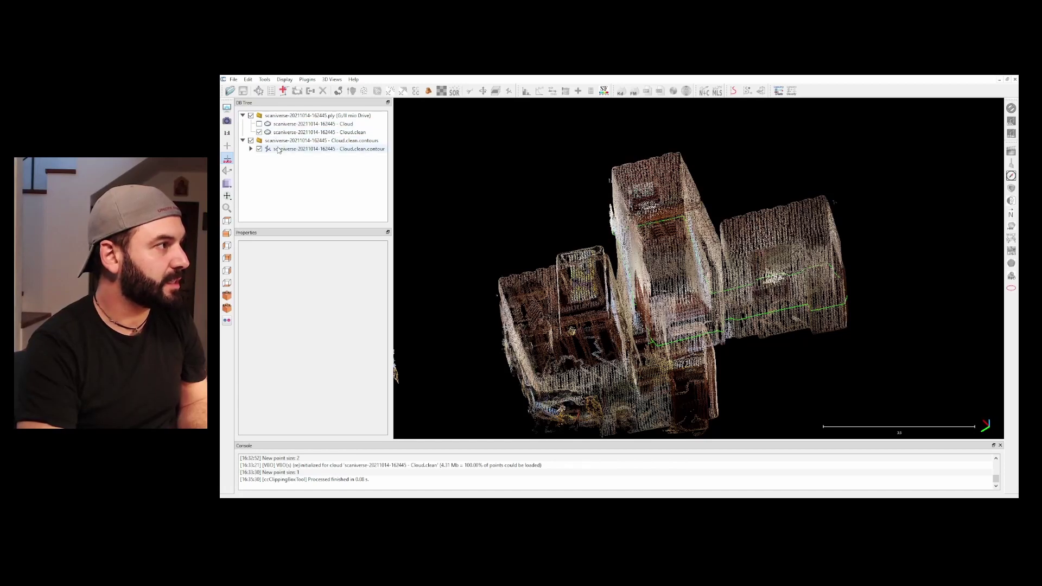
click(260, 132)
mouse_move(760, 337)
mouse_down()
mouse_move(765, 302)
mouse_move(762, 376)
mouse_move(765, 323)
mouse_up()
right_drag(765, 323, 749, 383)
drag(747, 383, 667, 369)
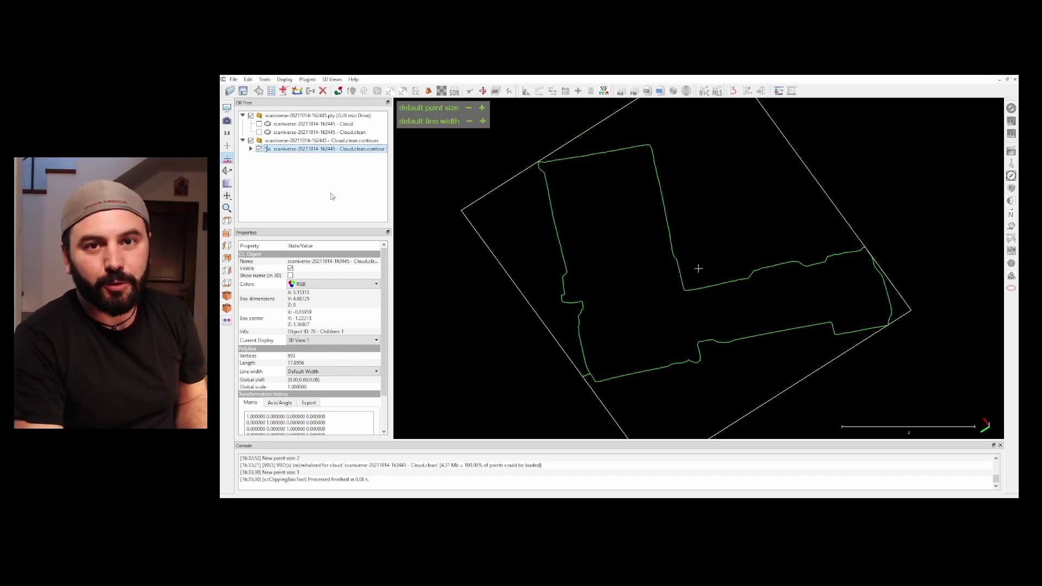
Step: Save the contour to the Desktop as a DXF geometry file named "Section first floor"
click(242, 91)
click(491, 315)
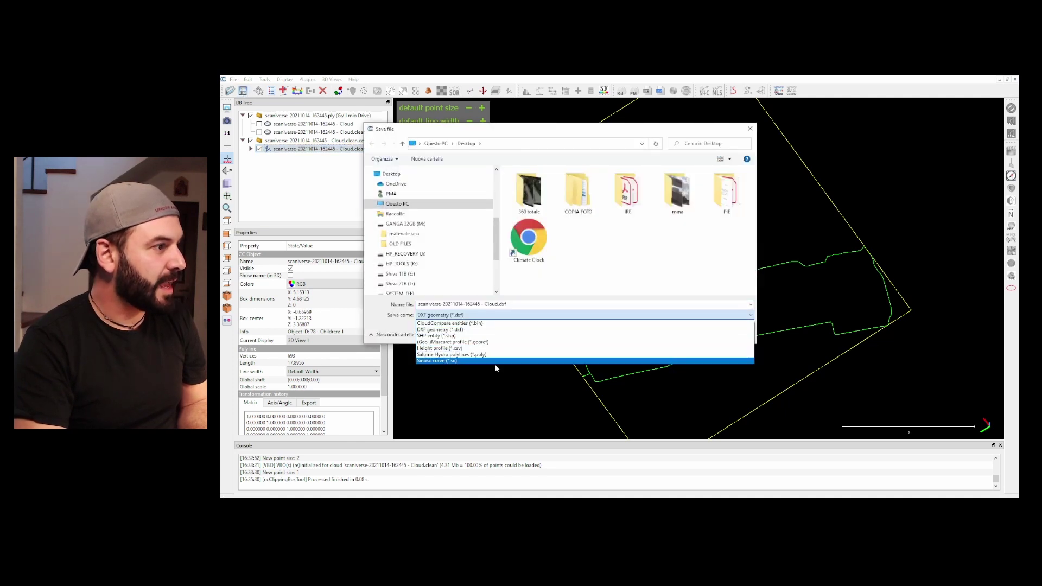
click(470, 330)
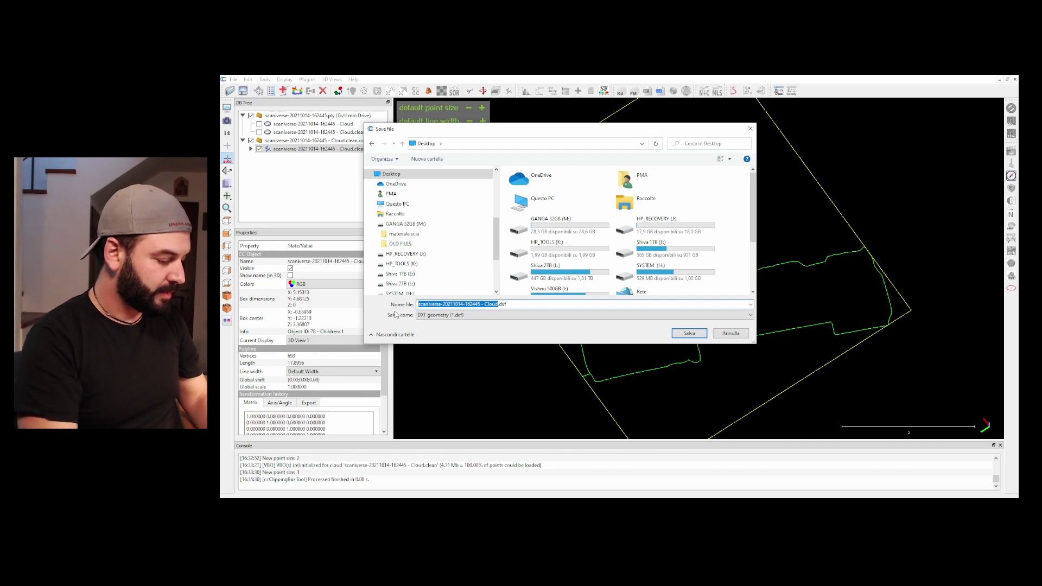
text(Section 1)
text(irst file)
text(or)
key(Return)
Step: Show the desktop and move the Section first floor.dxf file to a free area away from the corner
key(super+d)
mouse_move(238, 76)
mouse_down()
mouse_move(542, 170)
mouse_move(246, 83)
mouse_up()
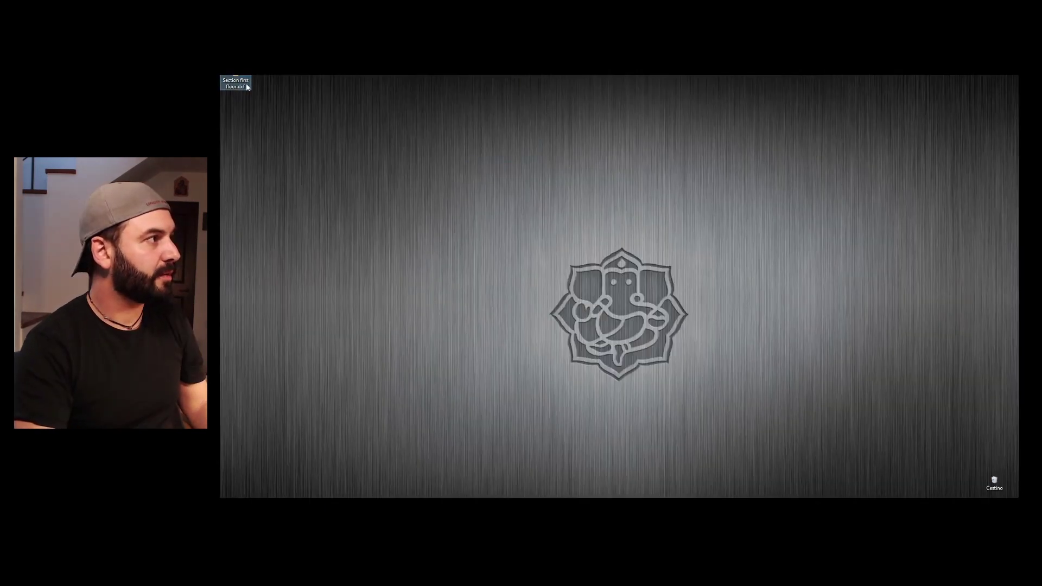
drag(532, 187, 537, 182)
Step: Switch to Allplan, import the desktop file Section first floor.dxf into the empty drawing, and maximise the window
key(super+d)
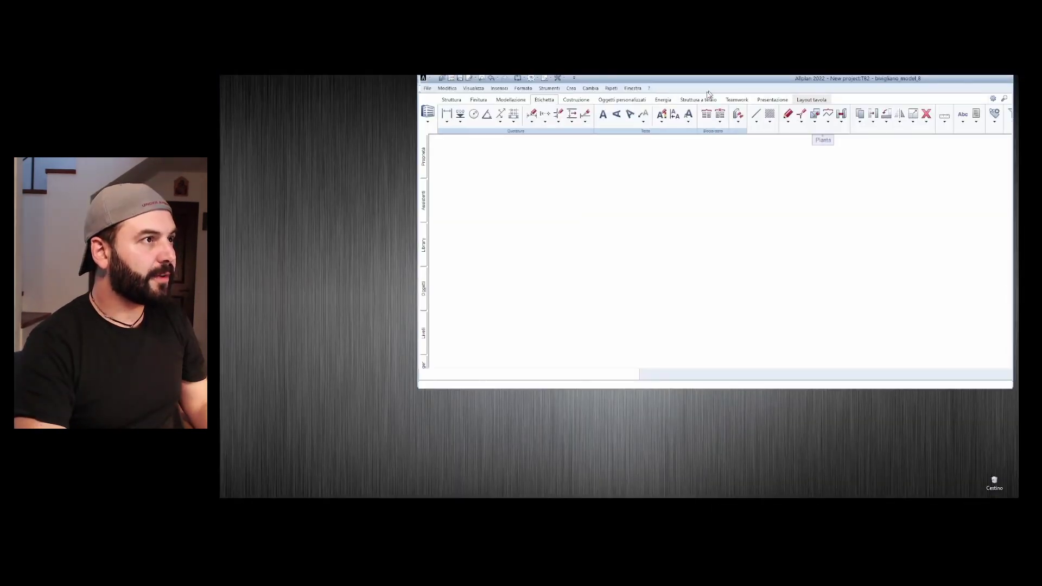
drag(668, 119, 677, 171)
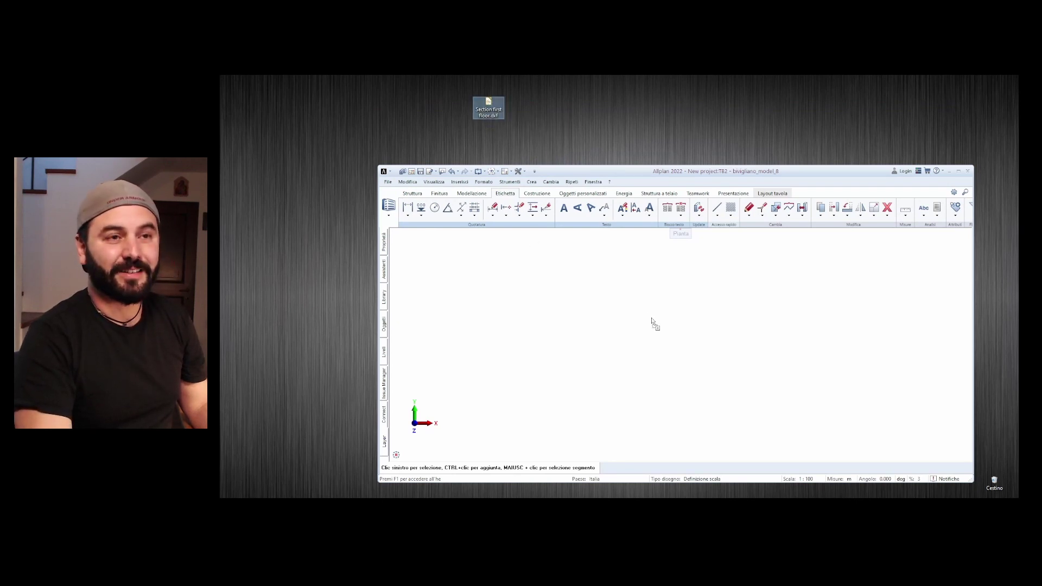
drag(651, 320, 651, 320)
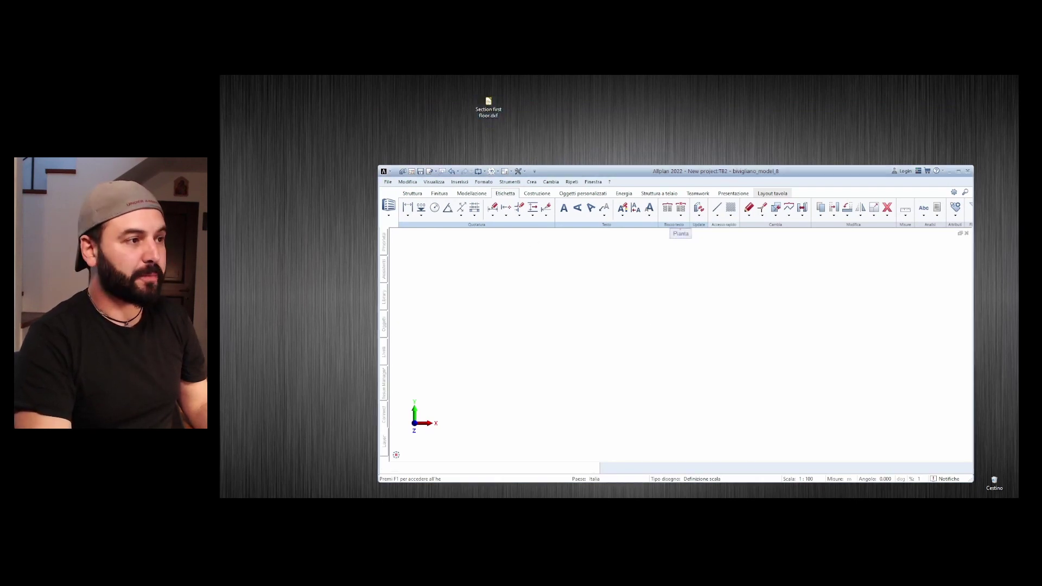
click(958, 171)
scroll(624, 356, up, 2)
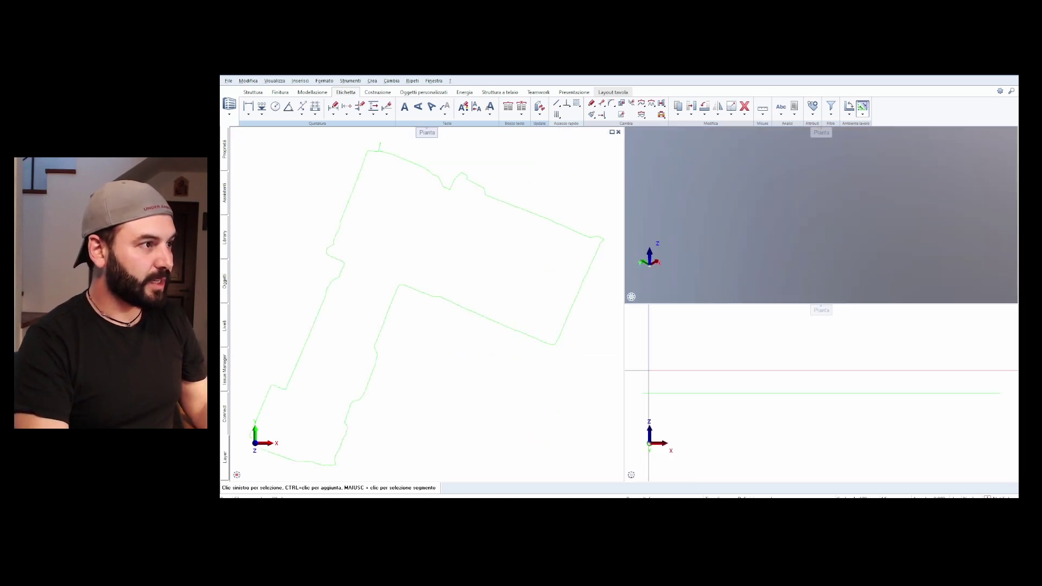
Step: Measure the coordinates of a point on the imported contour in the front elevation view to check its height
middle_drag(808, 239, 777, 251)
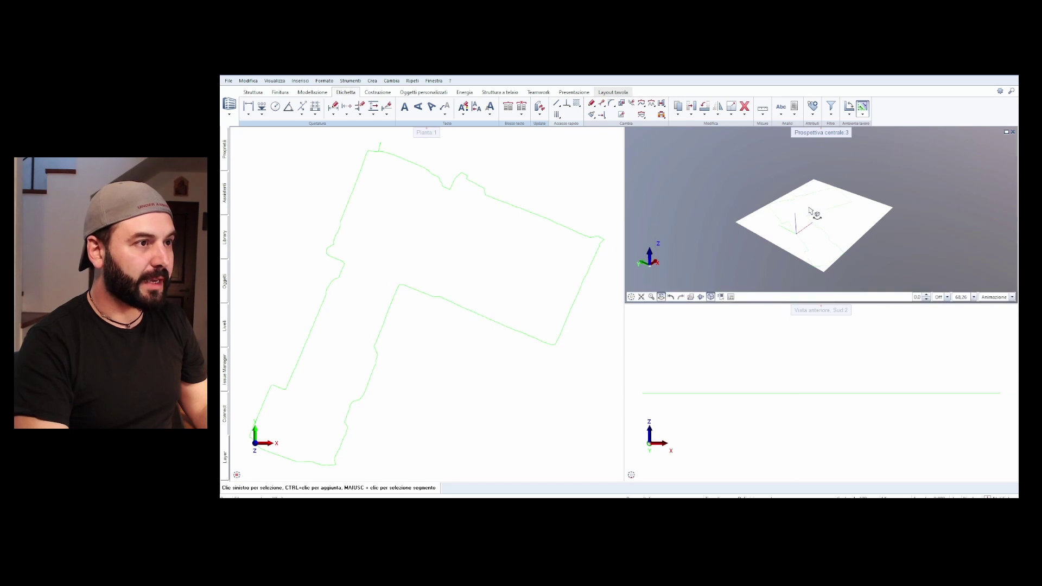
click(762, 107)
click(792, 348)
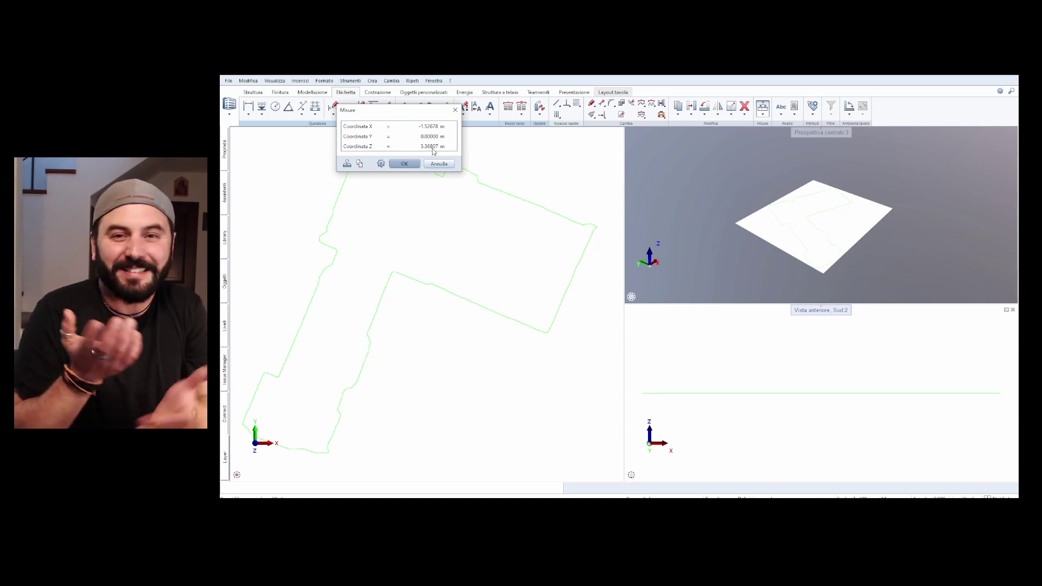
key(Return)
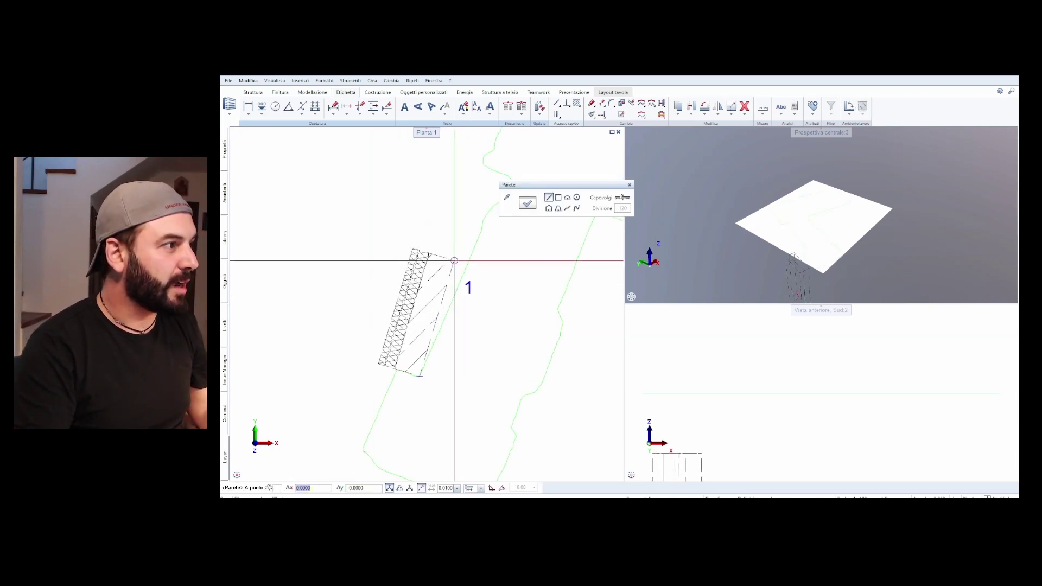
Step: Draw the multilayer exterior walls point by point along the imported contour and check them in the perspective view
click(452, 305)
click(581, 337)
click(337, 349)
click(412, 380)
drag(668, 261, 653, 299)
drag(616, 265, 716, 243)
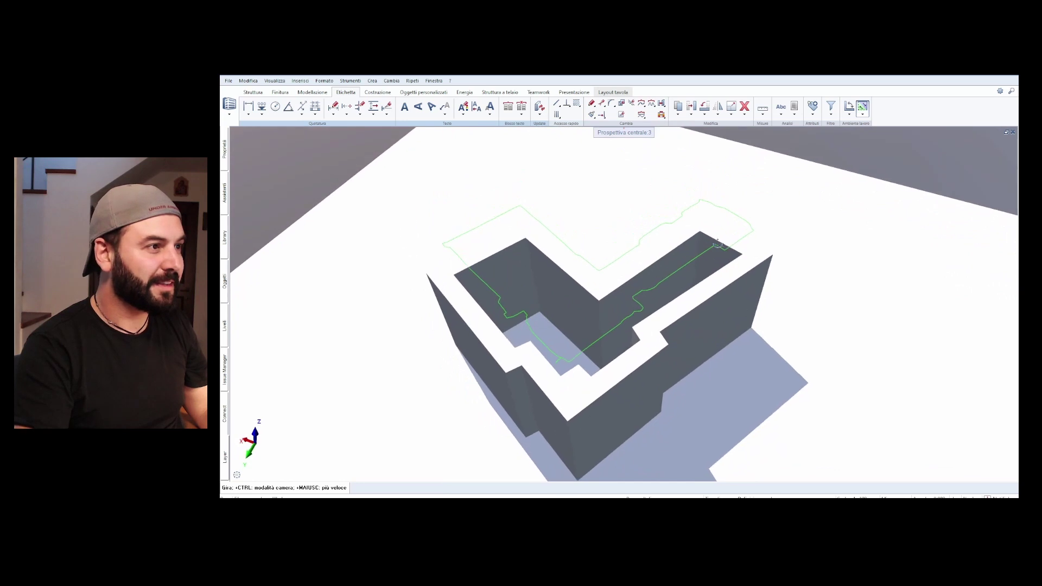
drag(623, 352, 651, 246)
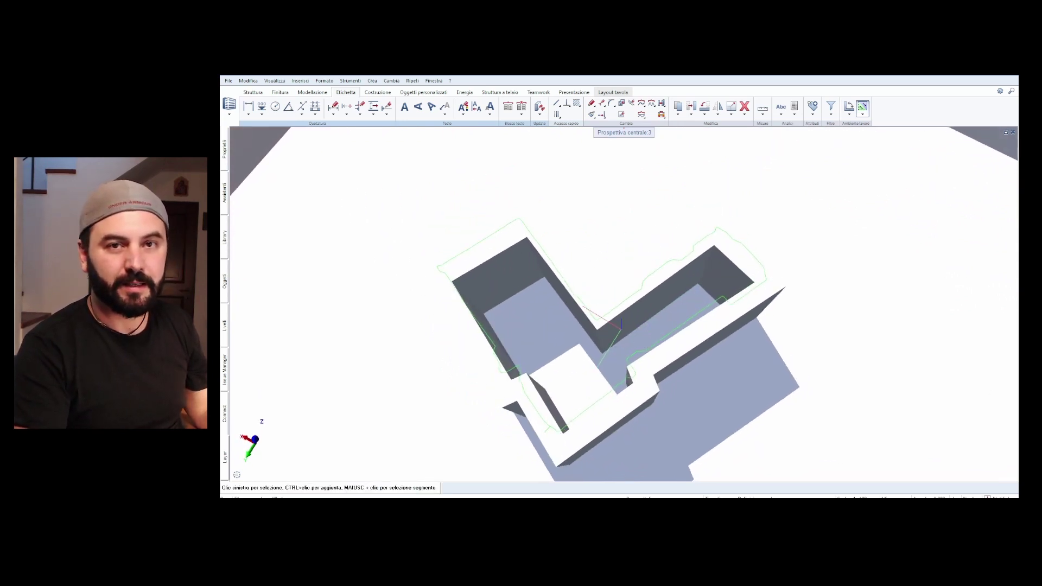
middle_drag(637, 313, 636, 306)
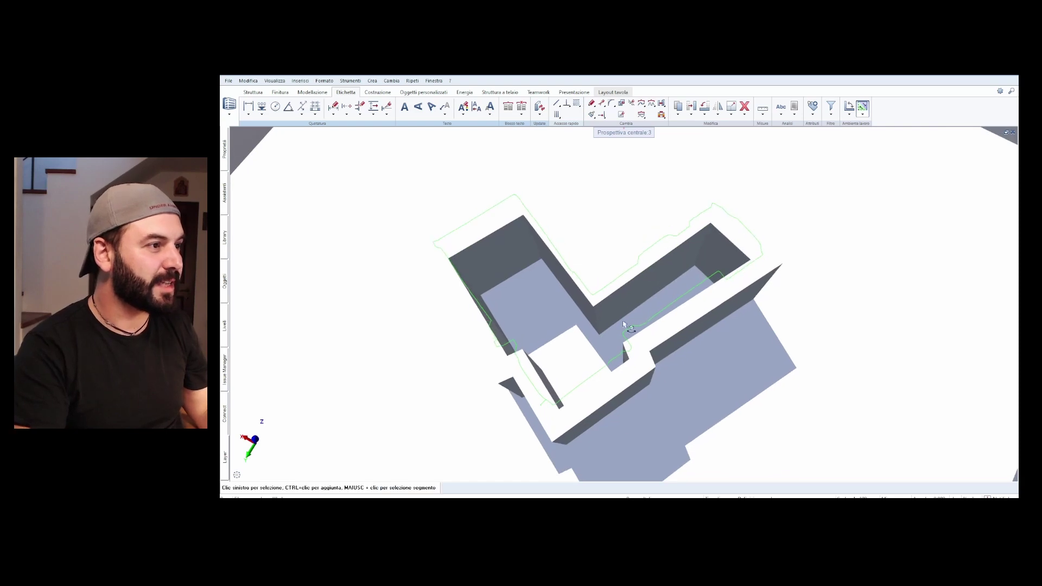